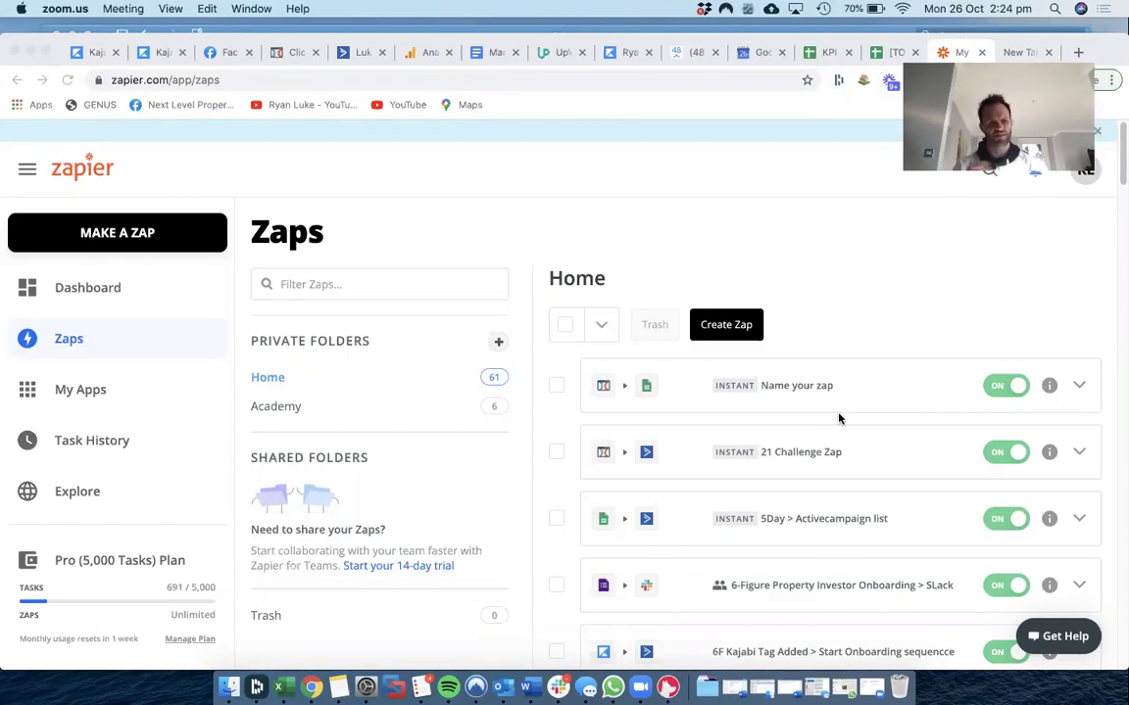
Open the billing and usage settings for the current plan and review its usage and payment sections
{"action": "scroll", "coordinate": [75, 491], "scroll_direction": "down", "scroll_amount": 1}
{"action": "scroll", "coordinate": [76, 504], "scroll_direction": "up", "scroll_amount": 1}
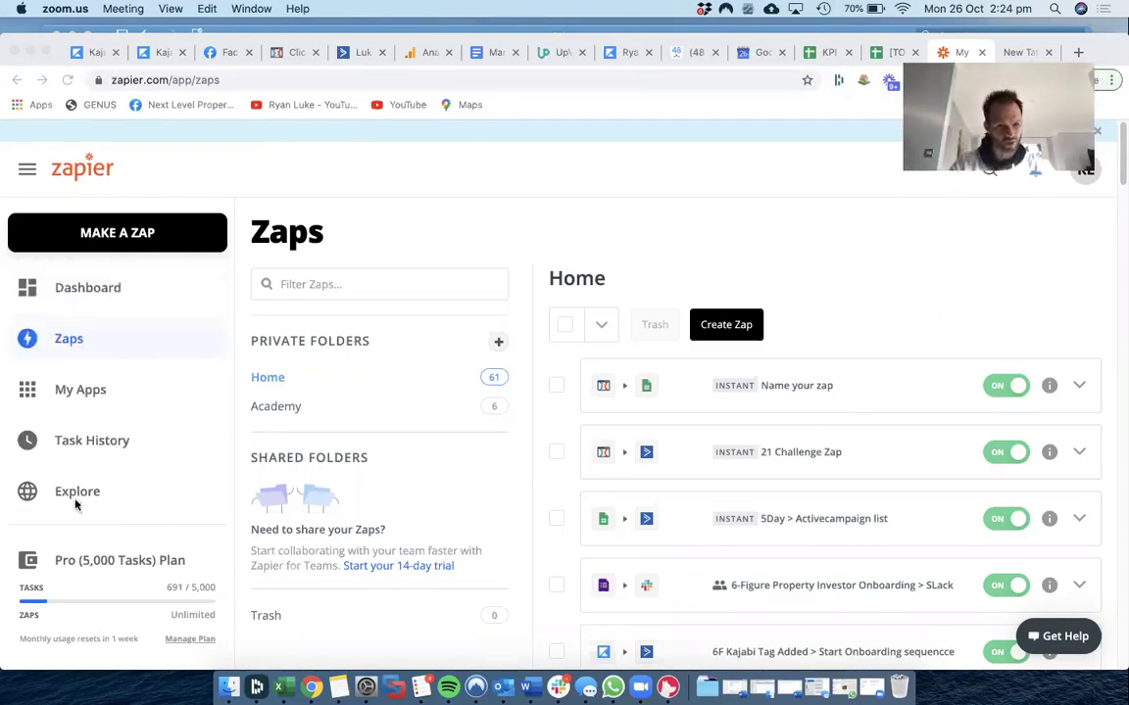
{"action": "left_click", "coordinate": [186, 641]}
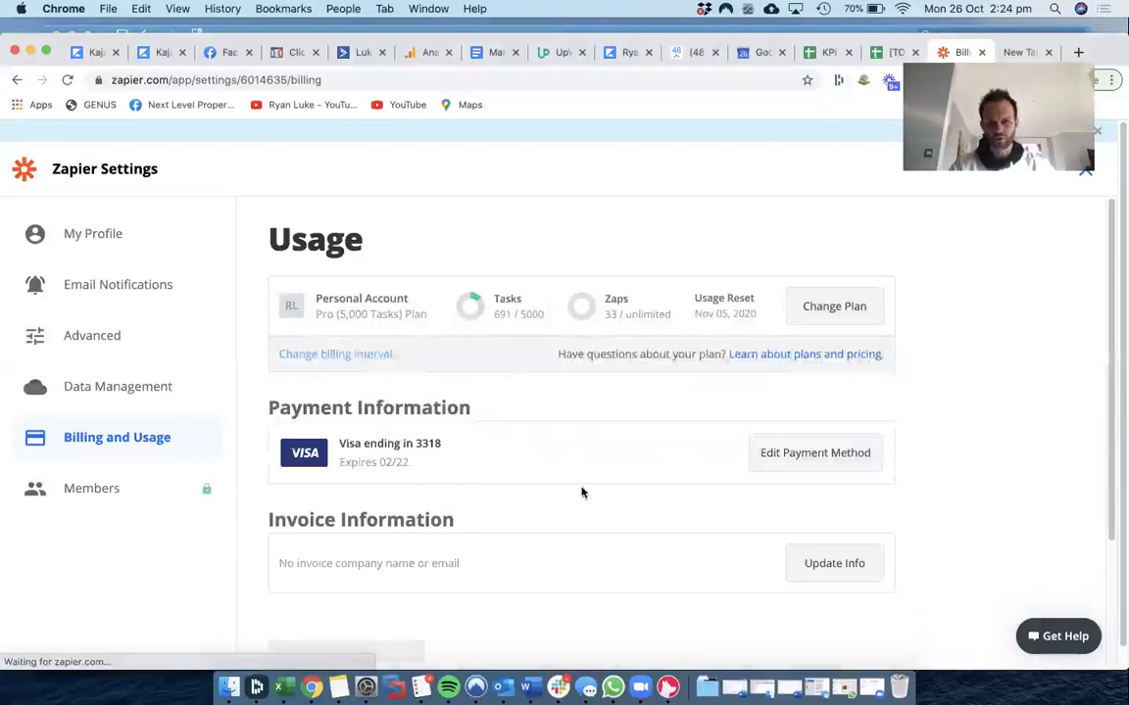
{"action": "scroll", "coordinate": [582, 490], "scroll_direction": "down", "scroll_amount": 2}
{"action": "scroll", "coordinate": [582, 492], "scroll_direction": "down", "scroll_amount": 2}
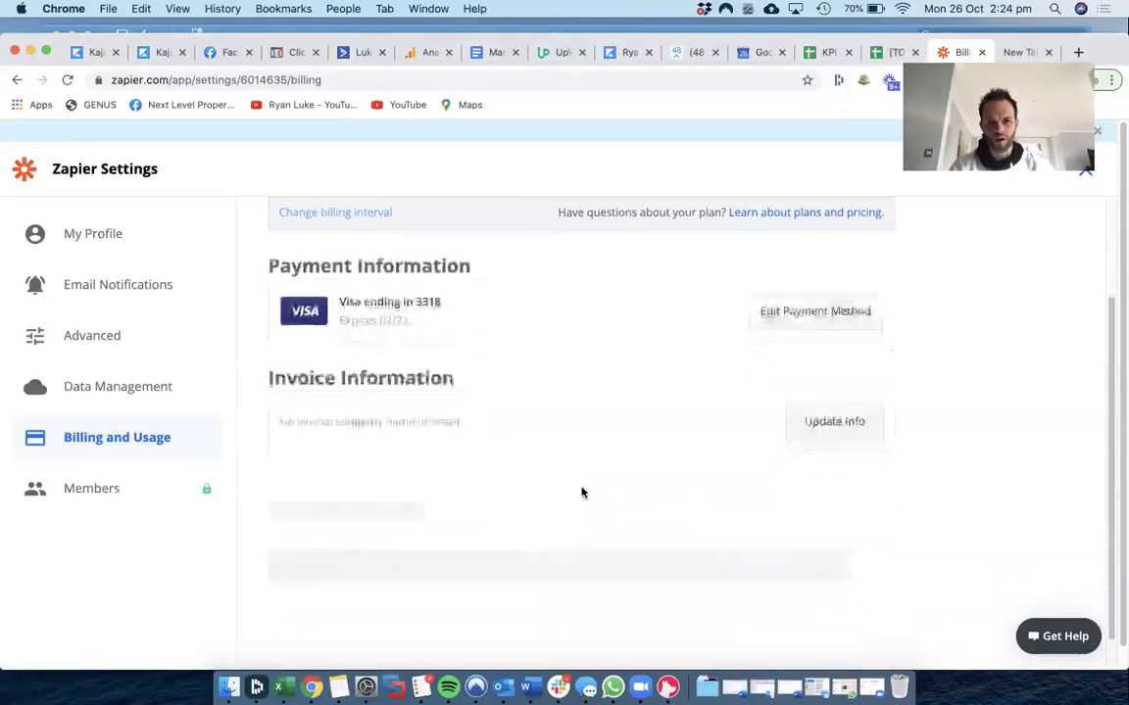
{"action": "scroll", "coordinate": [582, 492], "scroll_direction": "up", "scroll_amount": 4}
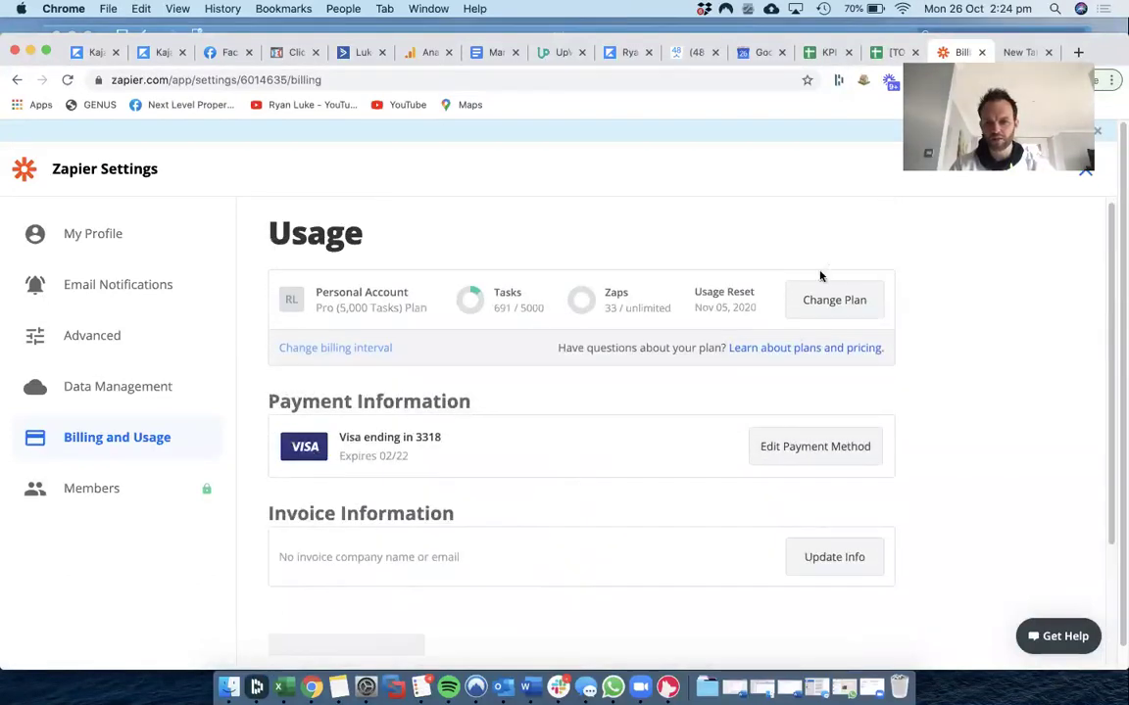
Open the plan change options and compare the prices, task allowances and features of the available plans
{"action": "left_click", "coordinate": [811, 308]}
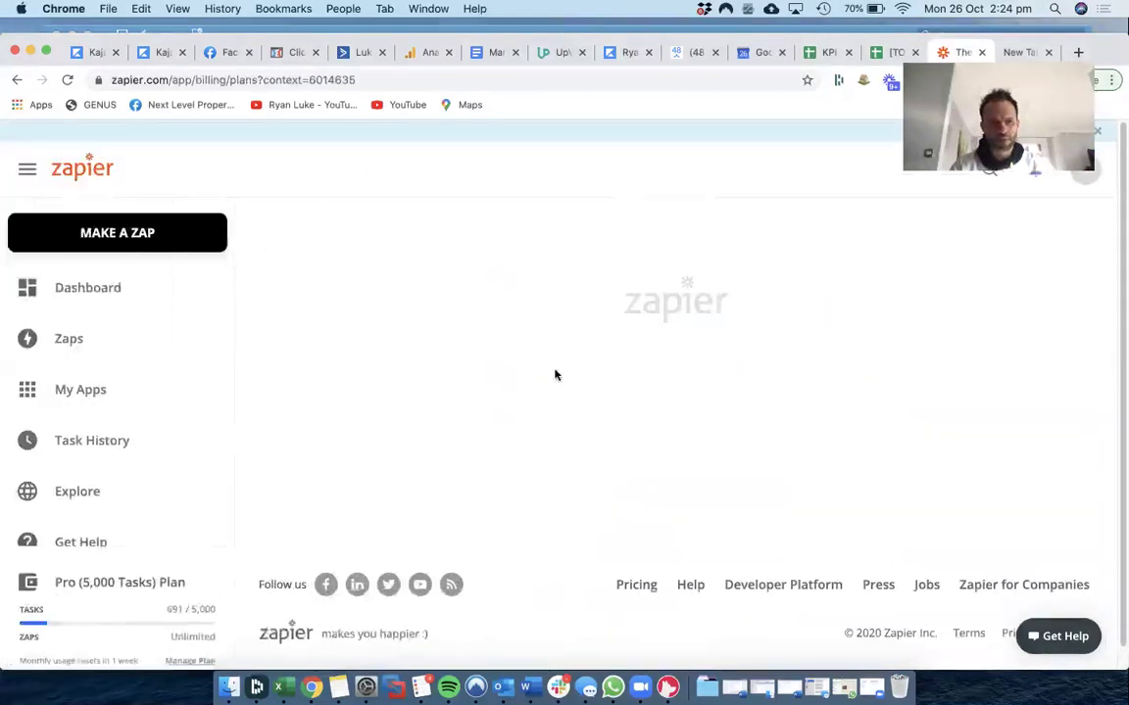
{"action": "scroll", "coordinate": [555, 375], "scroll_direction": "down", "scroll_amount": 5}
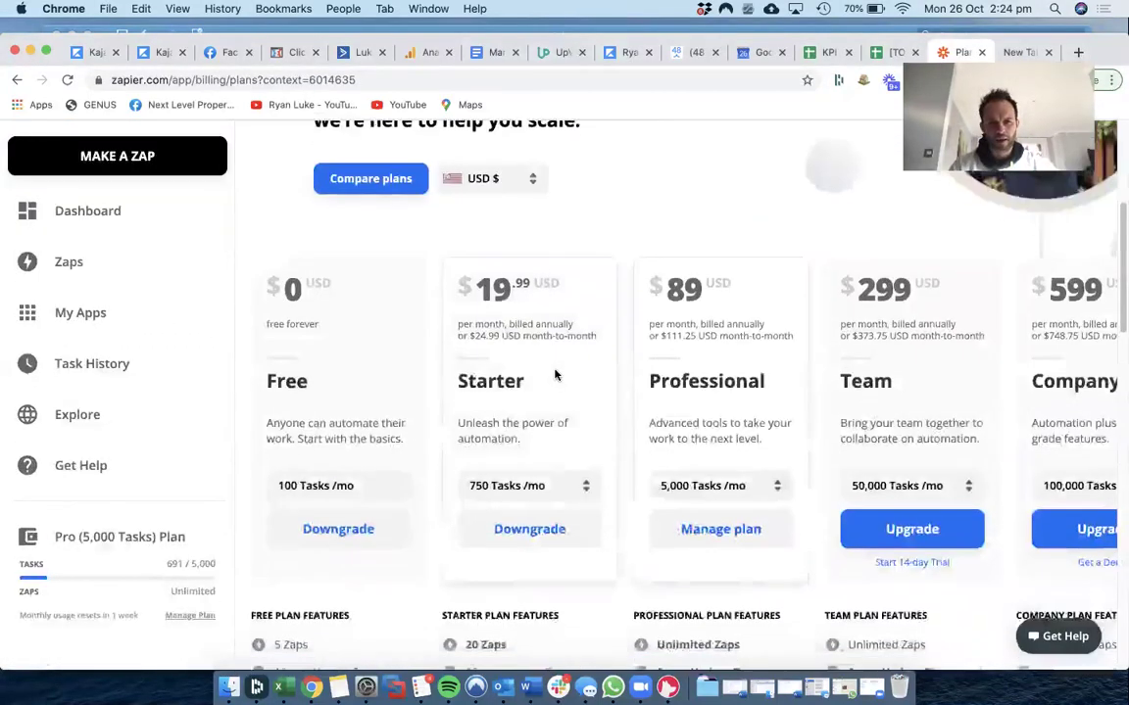
{"action": "scroll", "coordinate": [554, 375], "scroll_direction": "down", "scroll_amount": 2}
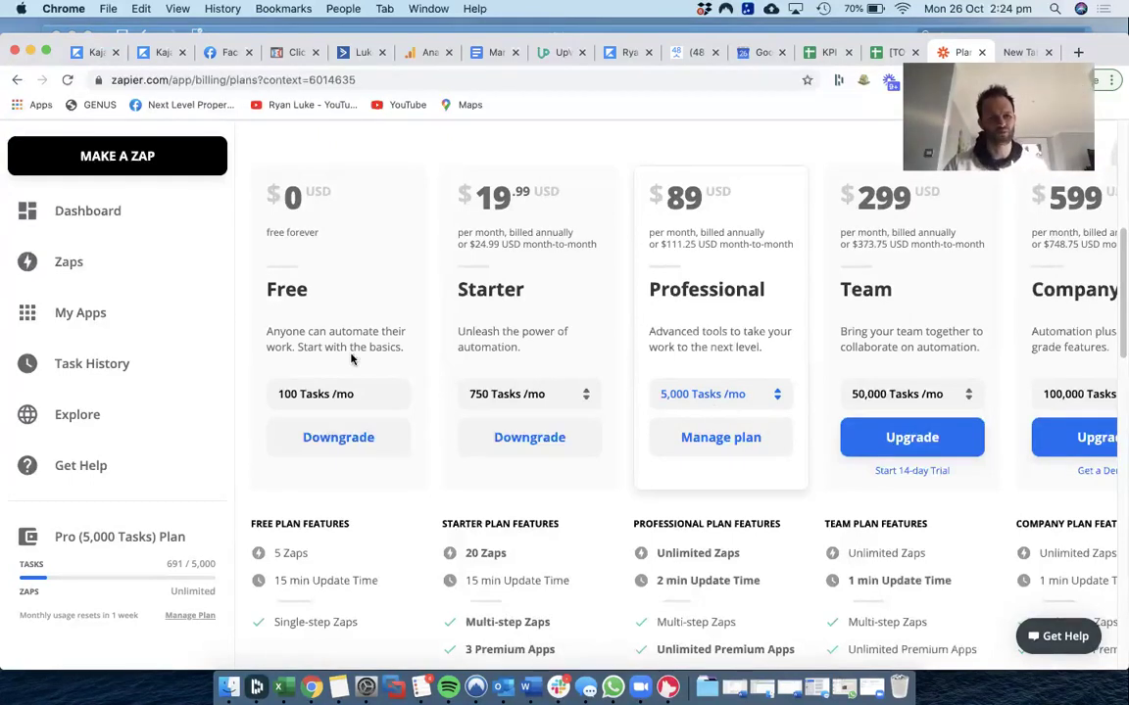
{"action": "scroll", "coordinate": [193, 297], "scroll_direction": "up", "scroll_amount": 2}
Open the dashboard and review the custom workflow builder and the recommended workflows
{"action": "left_click", "coordinate": [78, 209]}
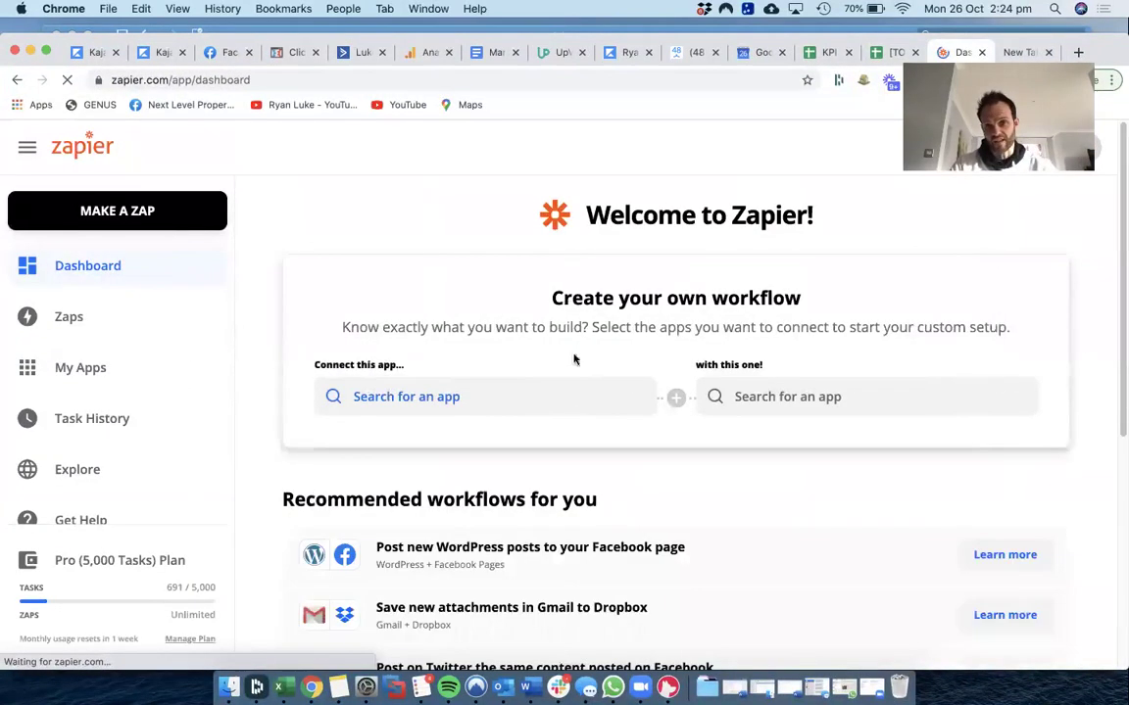
{"action": "left_click_drag", "start_coordinate": [575, 355], "coordinate": [773, 363]}
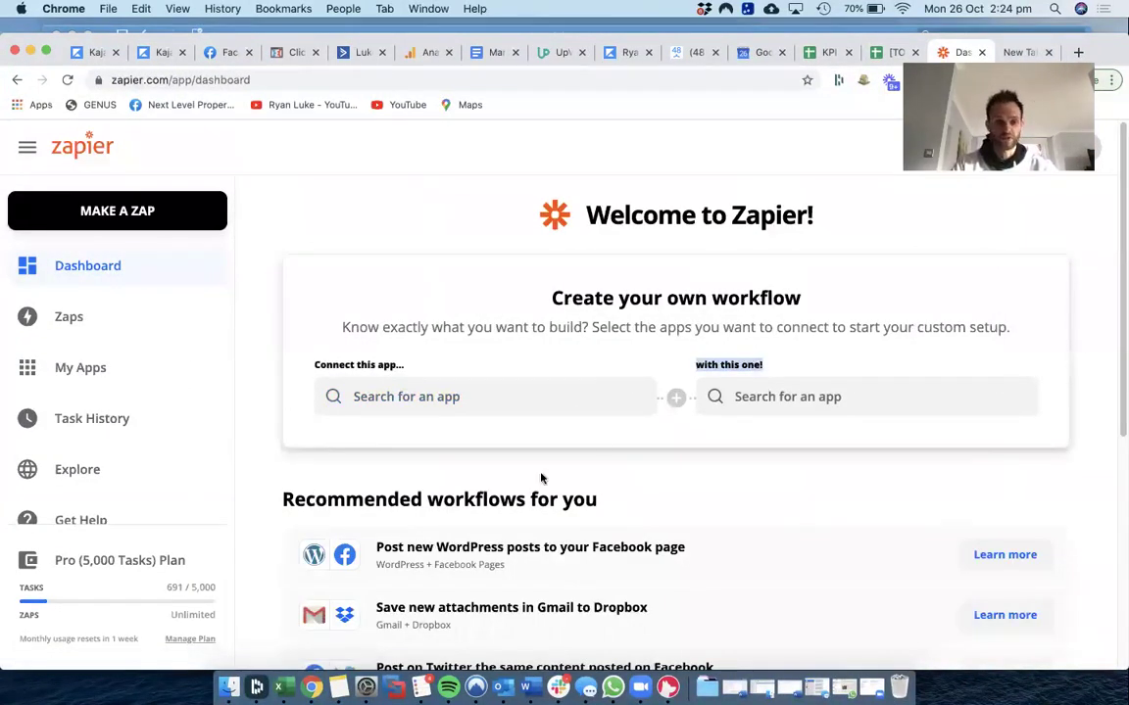
{"action": "scroll", "coordinate": [539, 479], "scroll_direction": "down", "scroll_amount": 4}
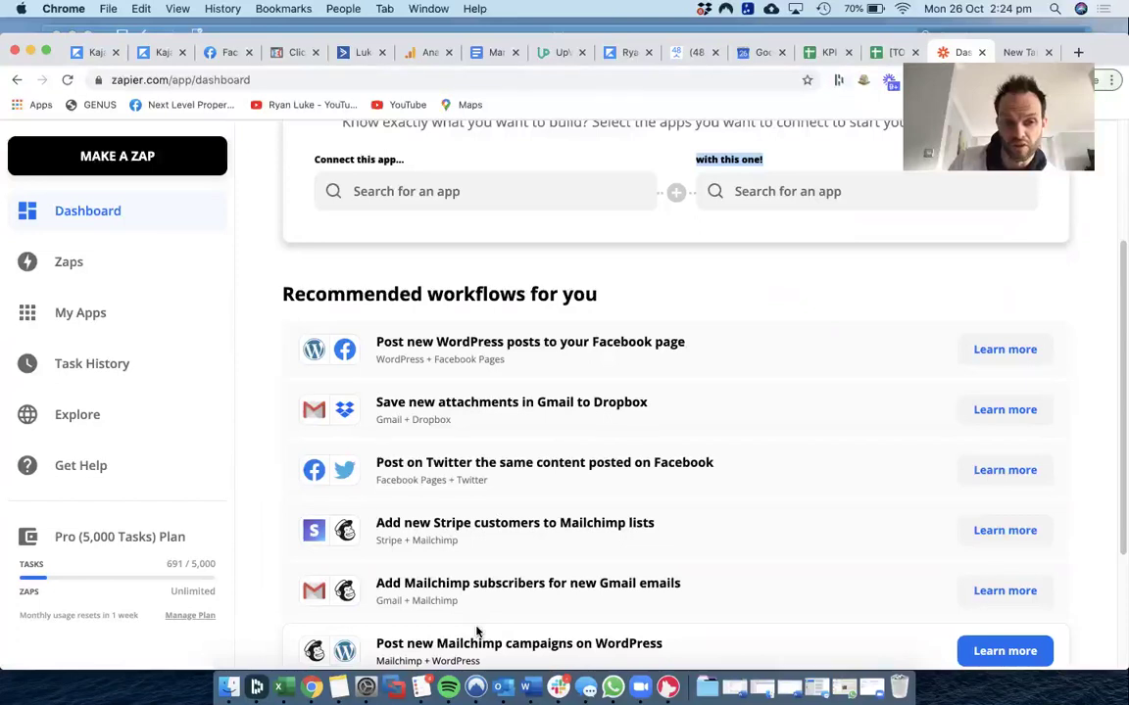
{"action": "scroll", "coordinate": [559, 445], "scroll_direction": "up", "scroll_amount": 4}
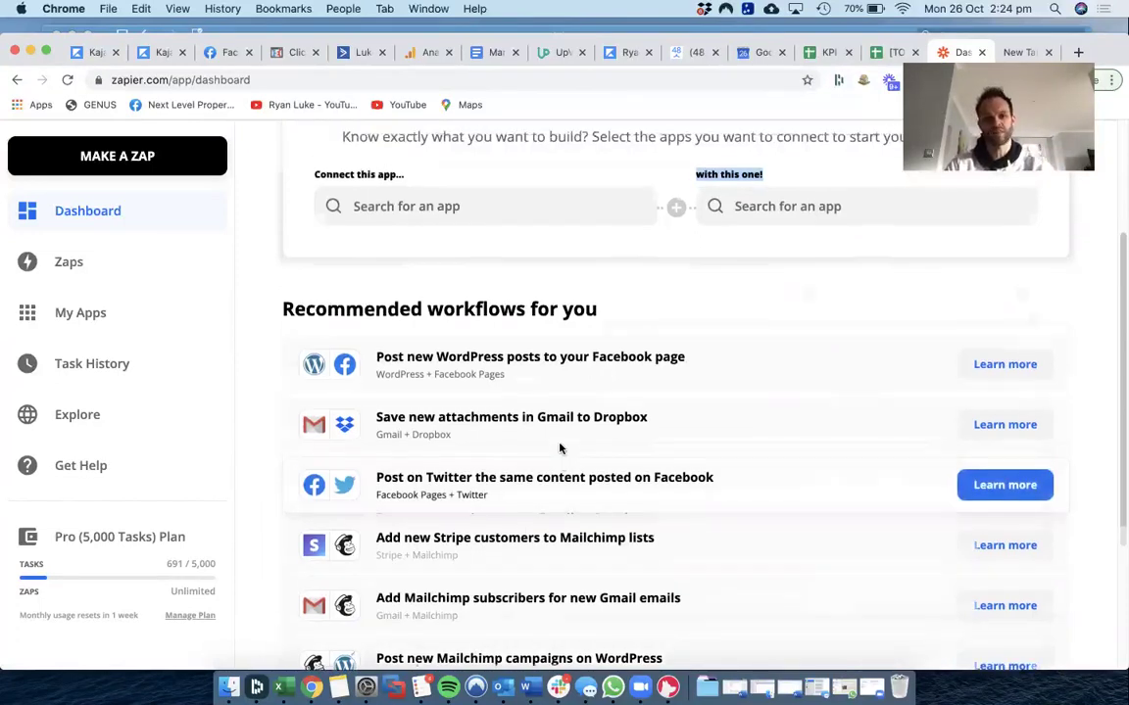
Search for google and choose Google Sheets as the first app to connect in the custom workflow
{"action": "left_click", "coordinate": [506, 401]}
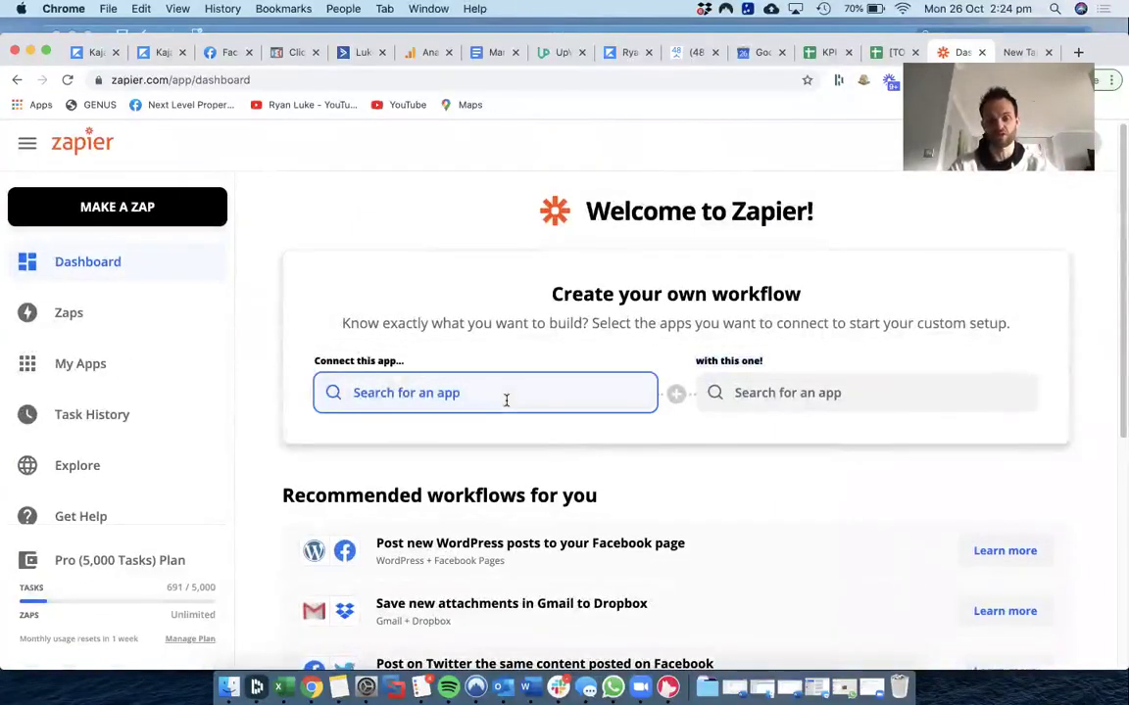
{"action": "type", "text": "google"}
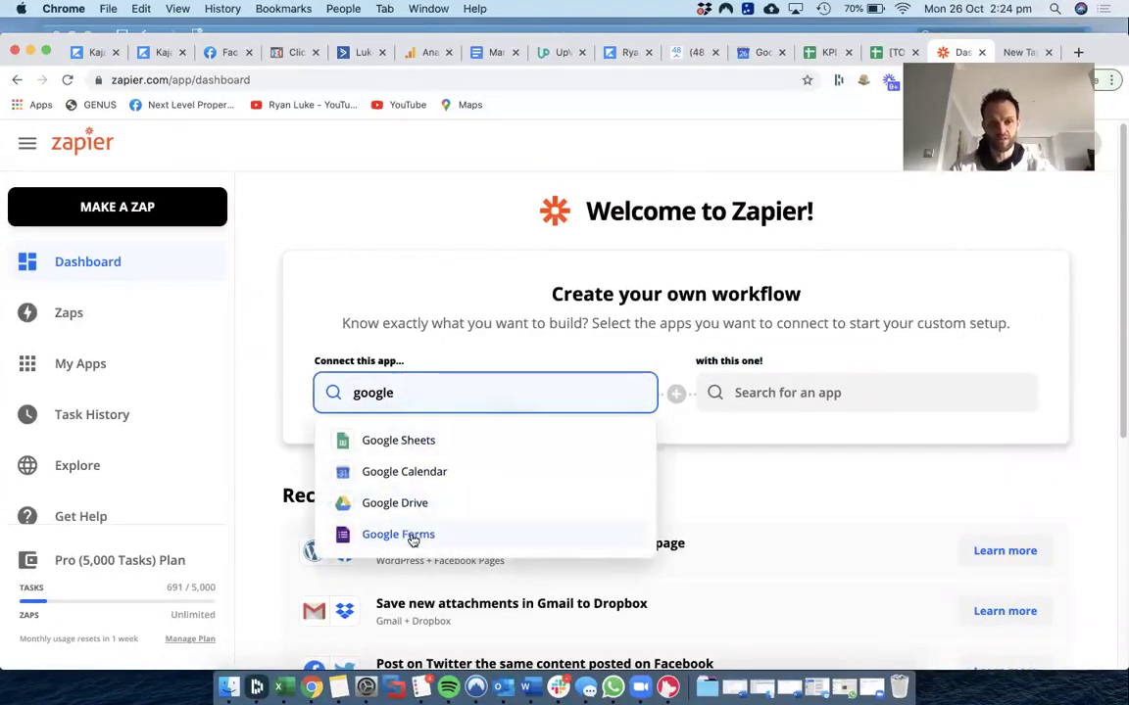
{"action": "left_click", "coordinate": [416, 441]}
Search for Gmail and replace that search with "active" for the second app to connect with Google Sheets
{"action": "left_click", "coordinate": [789, 388]}
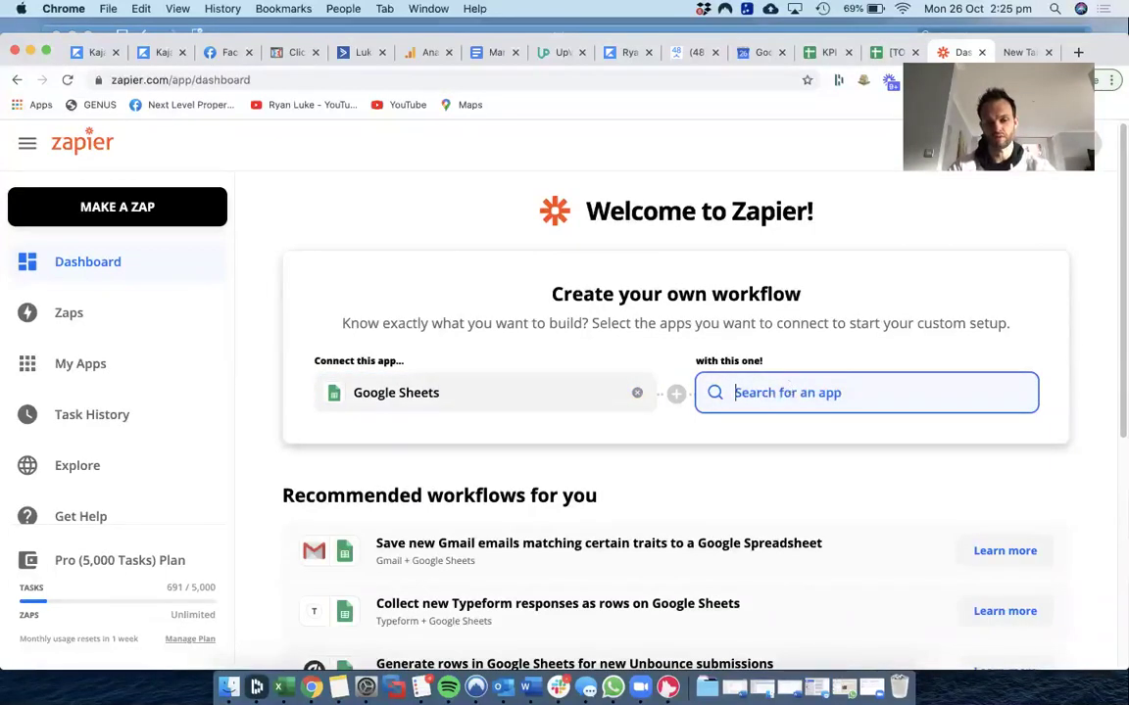
{"action": "type", "text": "gmail"}
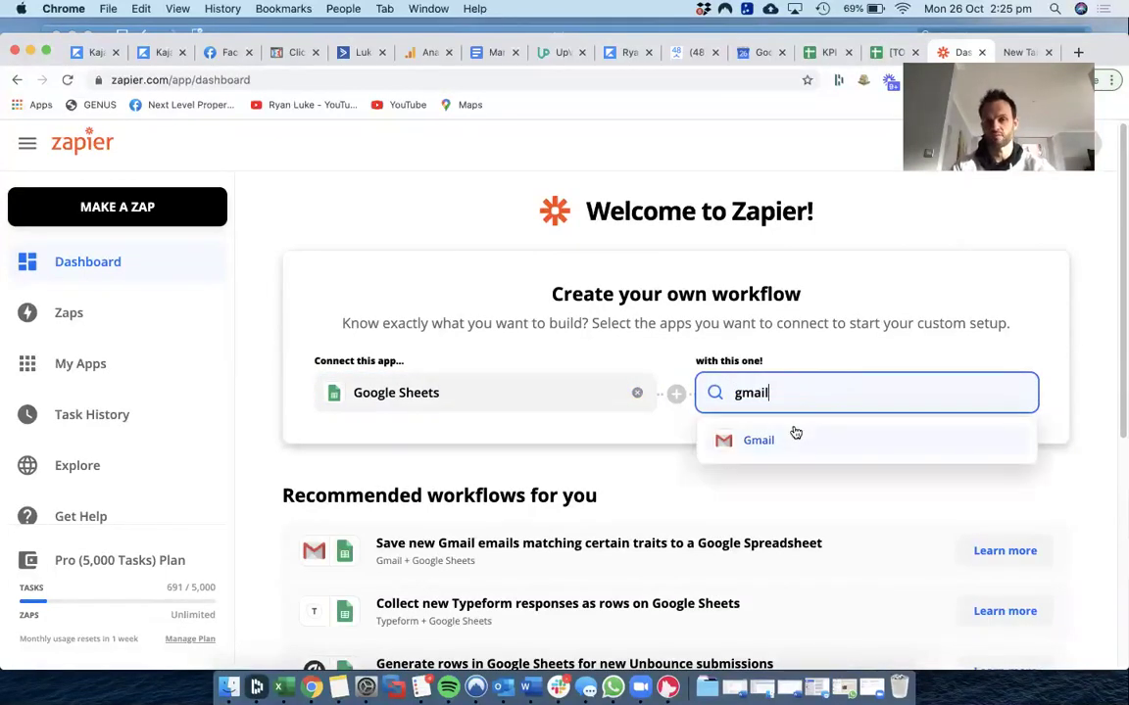
{"action": "double_click", "coordinate": [743, 384]}
{"action": "type", "text": "ac"}
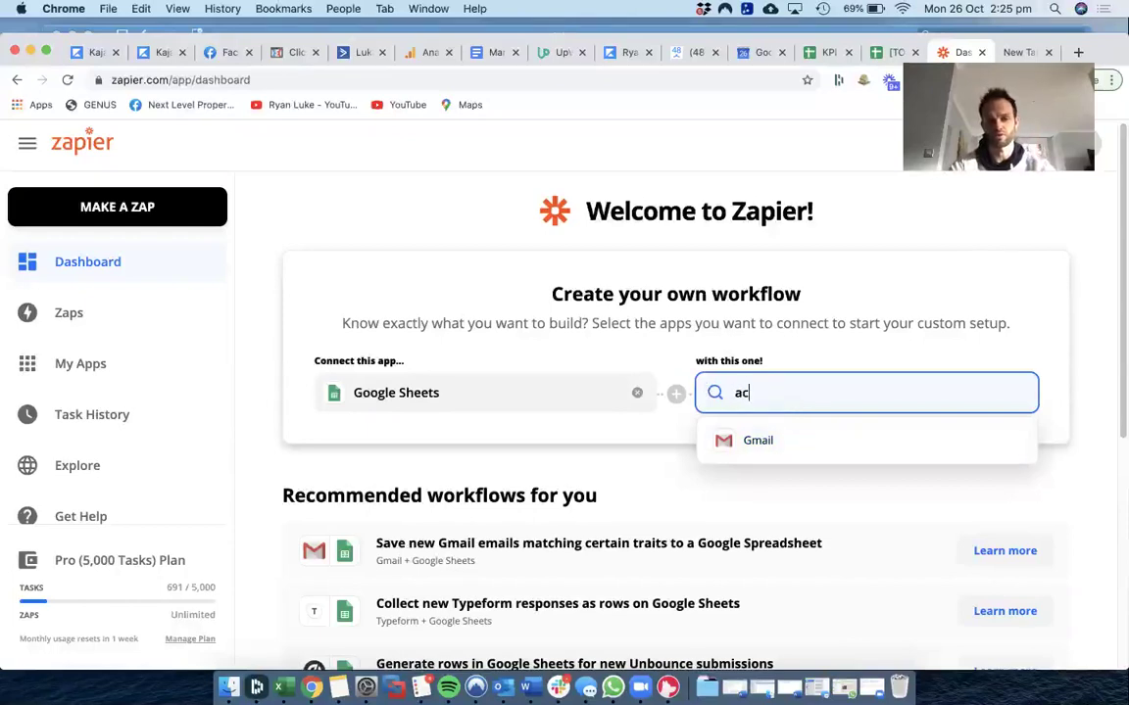
{"action": "type", "text": "tive"}
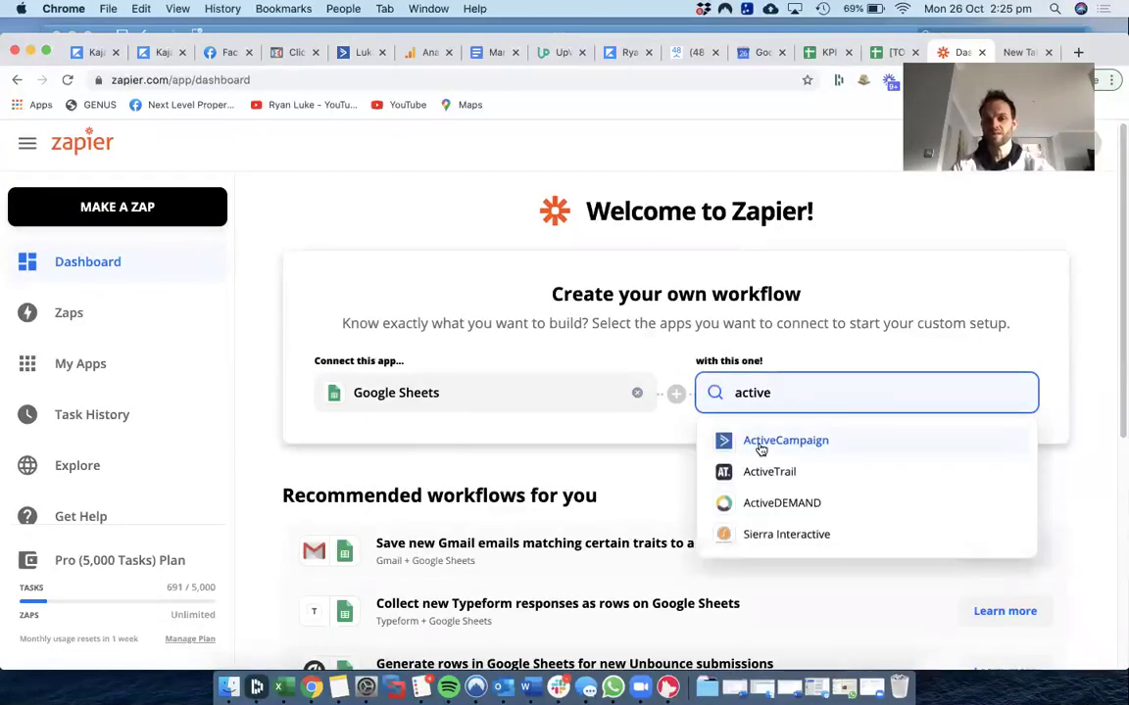
Open the list of existing zaps and look through the automations in the Home folder
{"action": "left_click", "coordinate": [76, 317]}
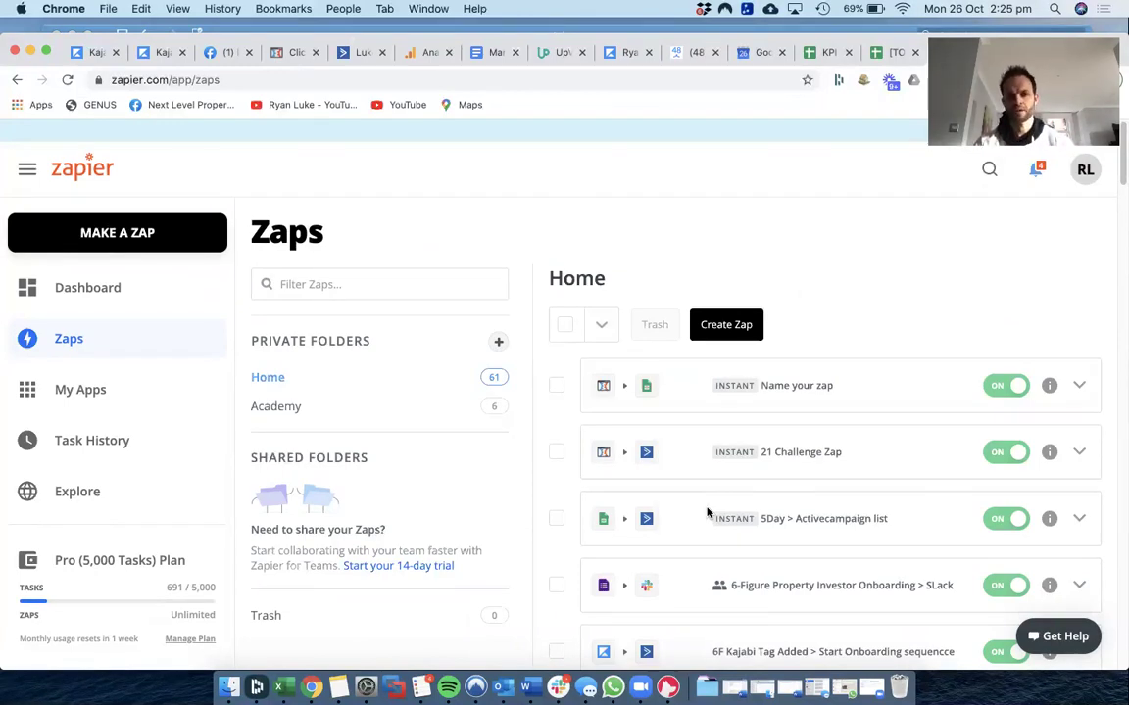
{"action": "scroll", "coordinate": [708, 511], "scroll_direction": "down", "scroll_amount": 15}
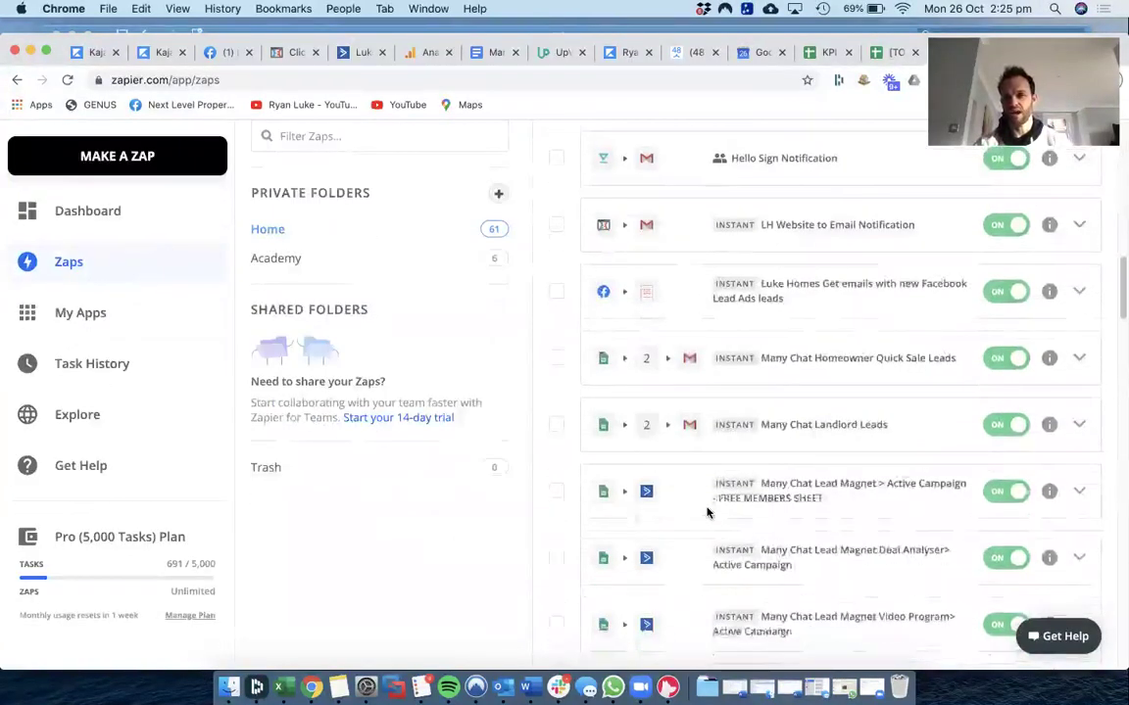
{"action": "scroll", "coordinate": [708, 512], "scroll_direction": "down", "scroll_amount": 8}
{"action": "scroll", "coordinate": [707, 512], "scroll_direction": "up", "scroll_amount": 11}
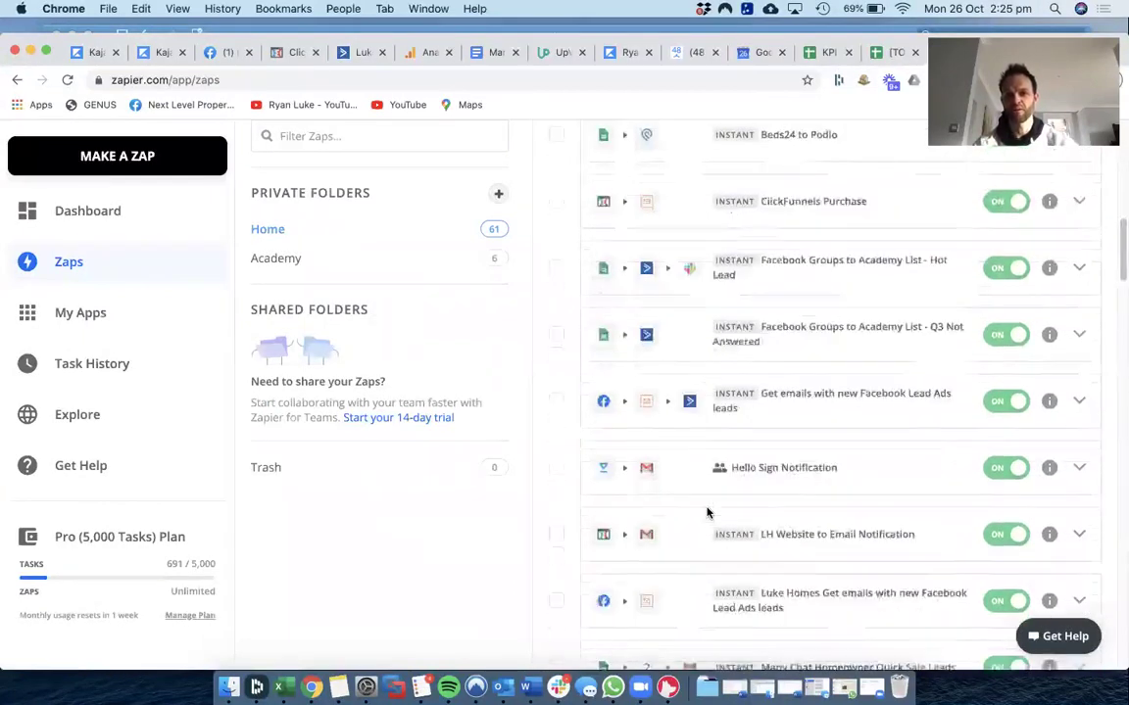
{"action": "scroll", "coordinate": [707, 512], "scroll_direction": "up", "scroll_amount": 8}
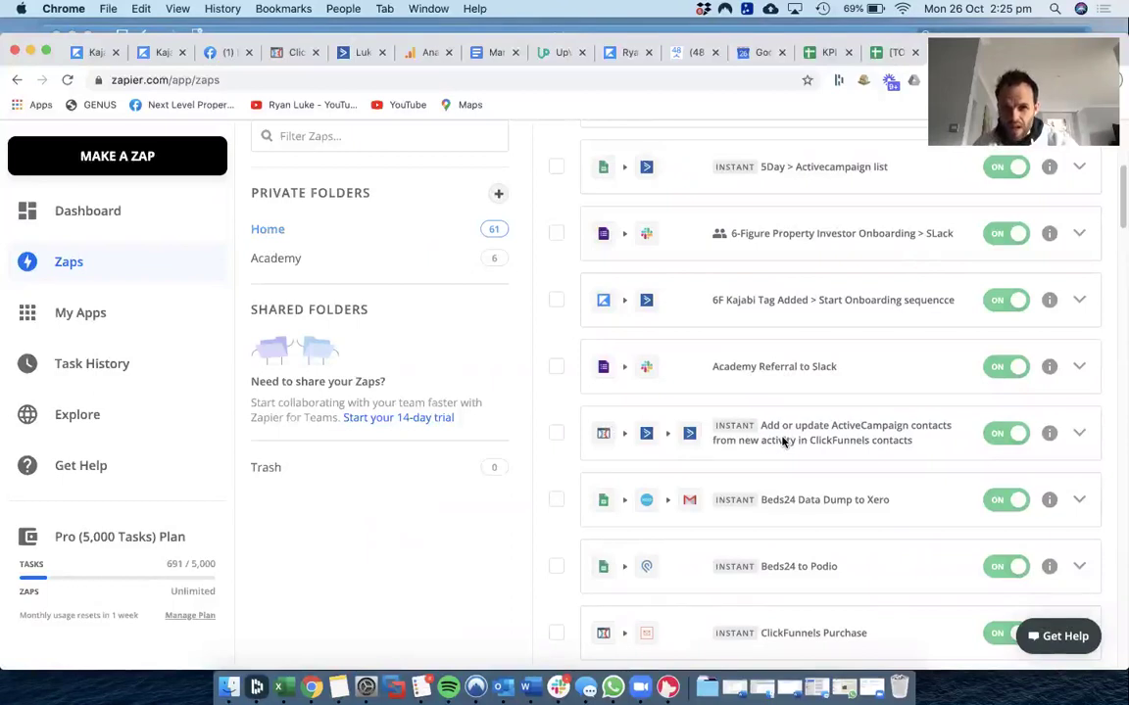
{"action": "scroll", "coordinate": [783, 442], "scroll_direction": "down", "scroll_amount": 2}
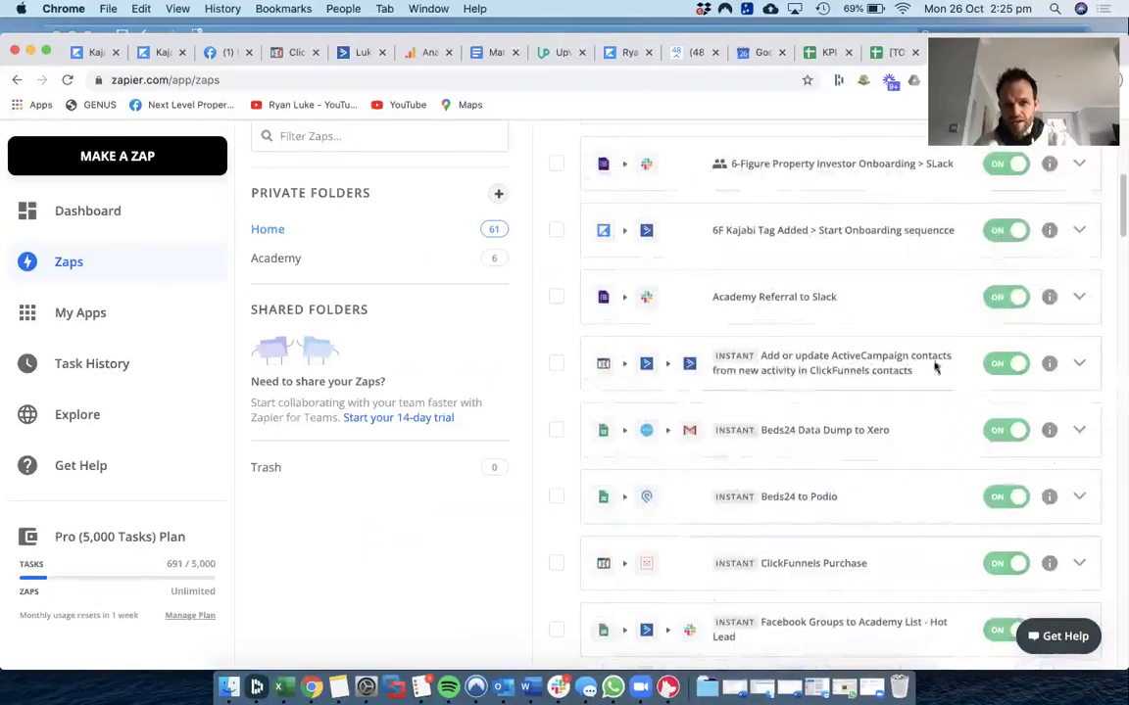
Inspect the trigger and ActiveCampaign actions of the zap that updates contacts from new ClickFunnels activity, and return to the zap list
{"action": "left_click", "coordinate": [782, 359]}
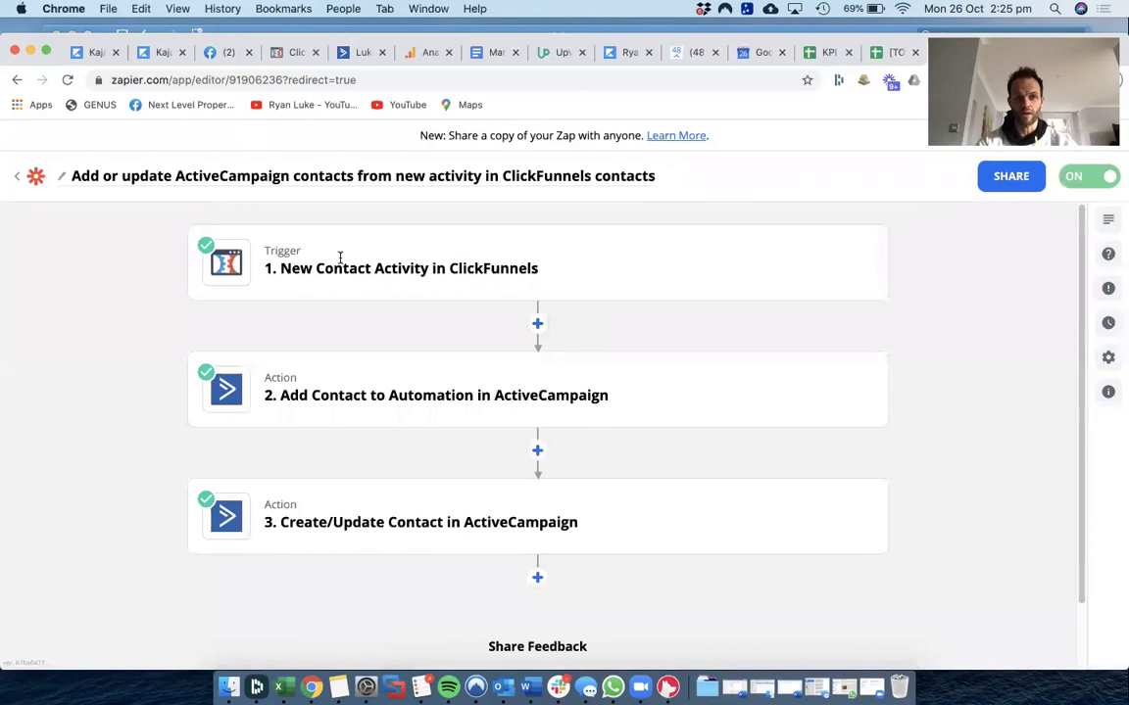
{"action": "left_click_drag", "start_coordinate": [539, 270], "coordinate": [333, 267]}
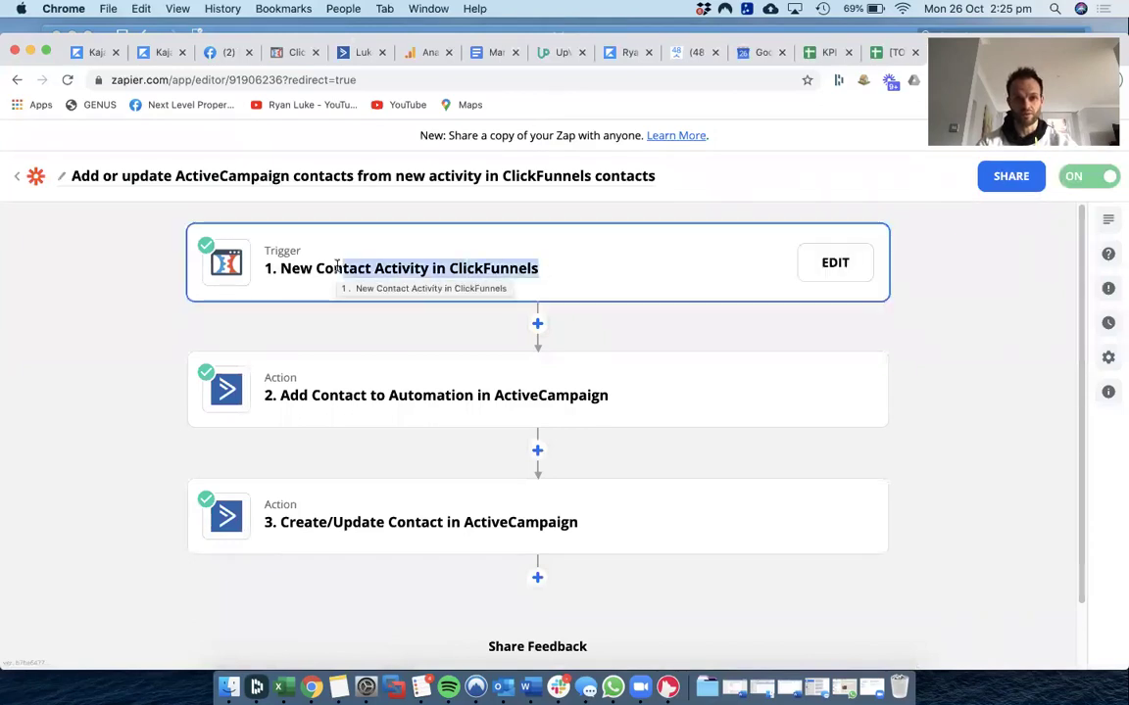
{"action": "scroll", "coordinate": [510, 353], "scroll_direction": "down", "scroll_amount": 5}
{"action": "left_click", "coordinate": [576, 350]}
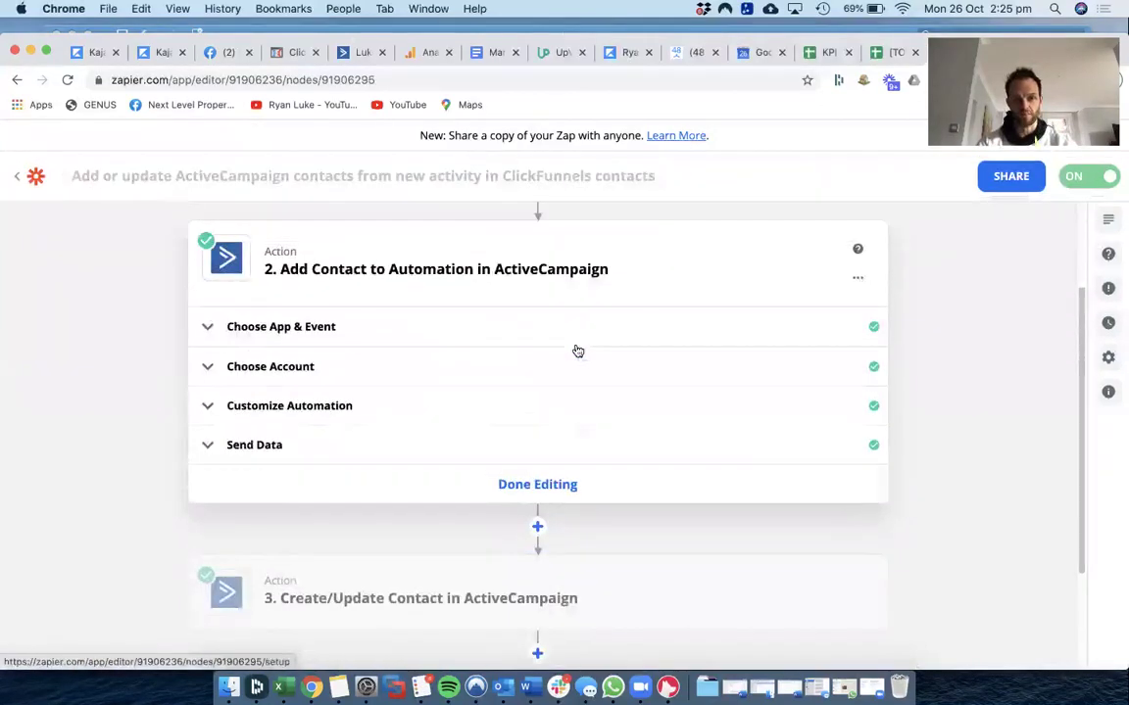
{"action": "left_click", "coordinate": [451, 599]}
{"action": "left_click", "coordinate": [17, 175]}
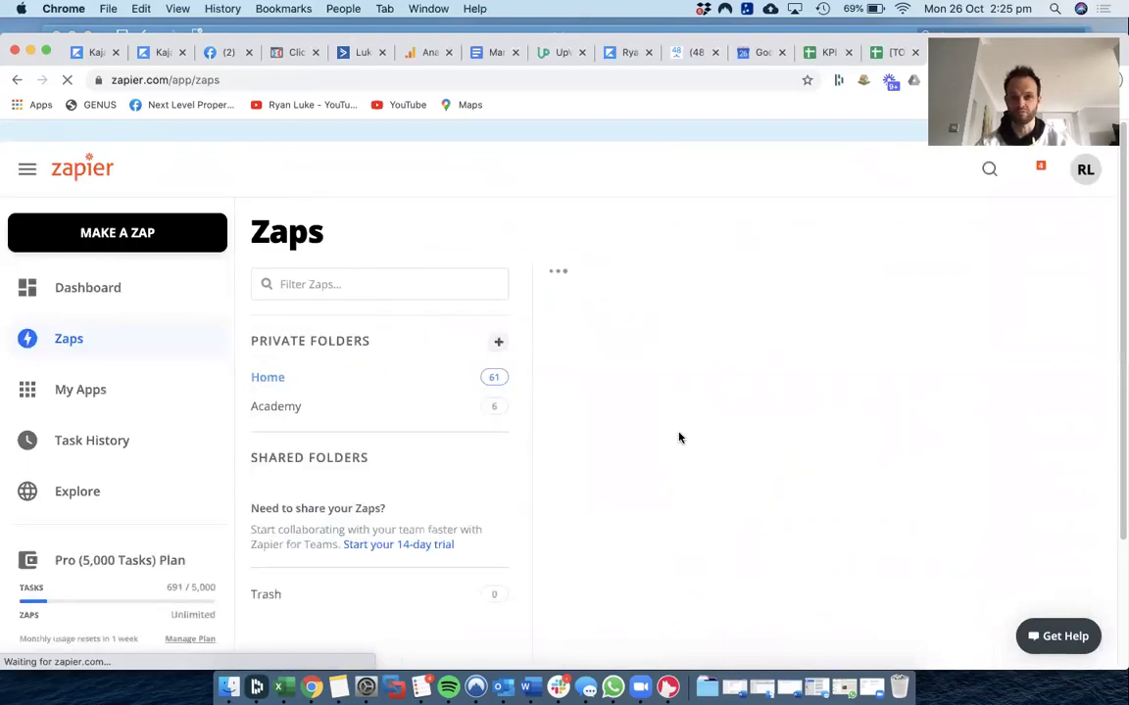
Examine which apps the Facebook Groups, Facebook Lead Ads, Hello Sign and Many Chat zaps connect
{"action": "scroll", "coordinate": [779, 402], "scroll_direction": "down", "scroll_amount": 5}
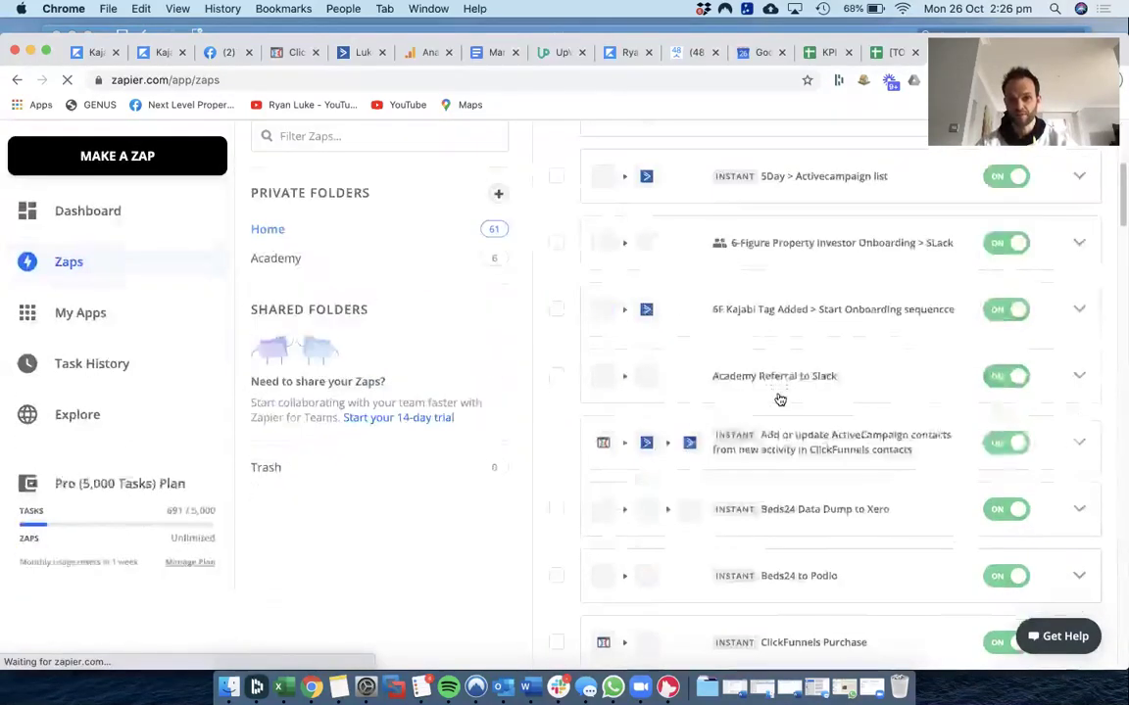
{"action": "scroll", "coordinate": [778, 399], "scroll_direction": "down", "scroll_amount": 10}
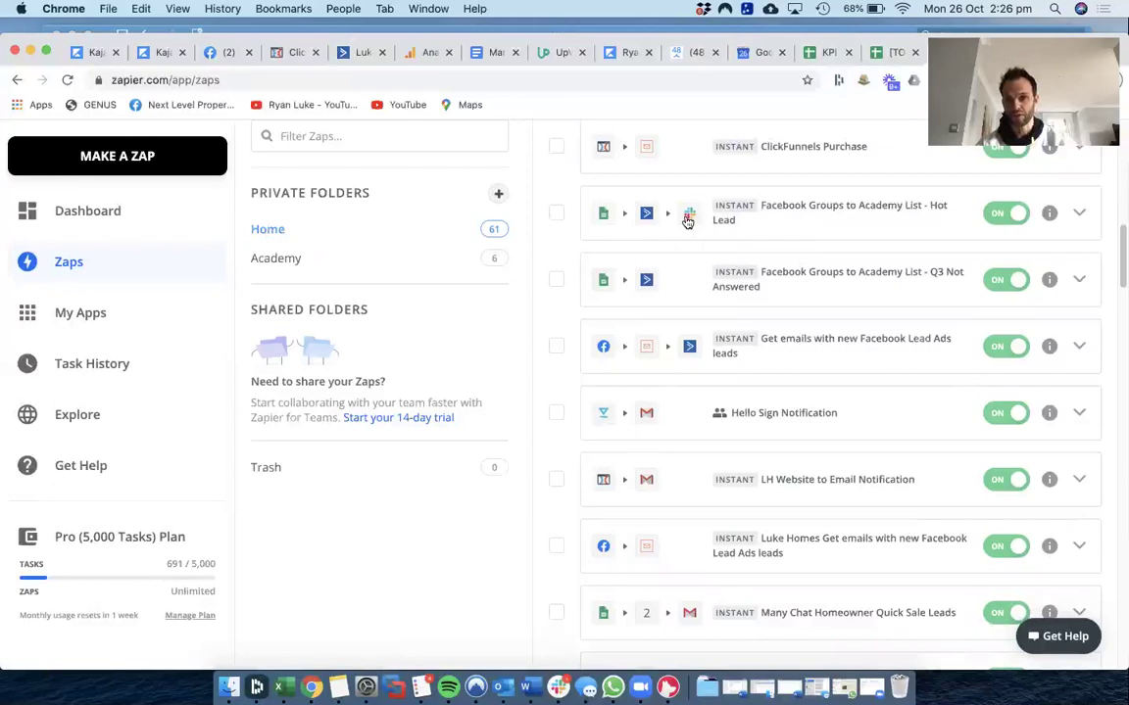
{"action": "scroll", "coordinate": [786, 257], "scroll_direction": "down", "scroll_amount": 2}
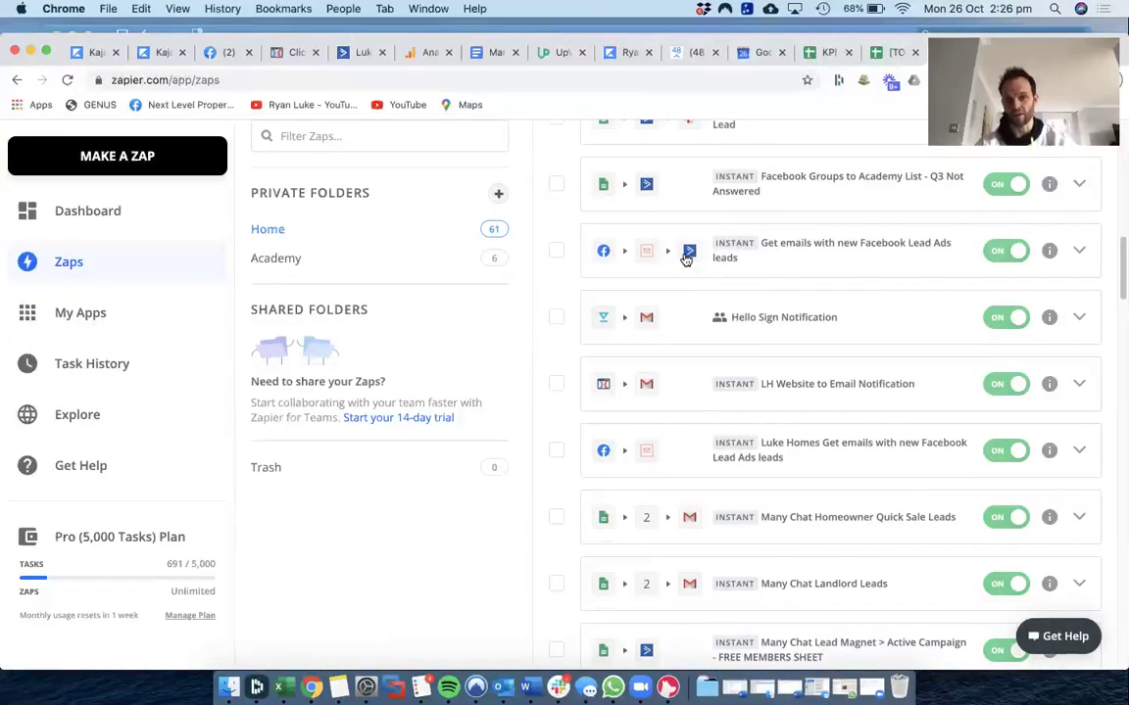
{"action": "scroll", "coordinate": [851, 373], "scroll_direction": "down", "scroll_amount": 2}
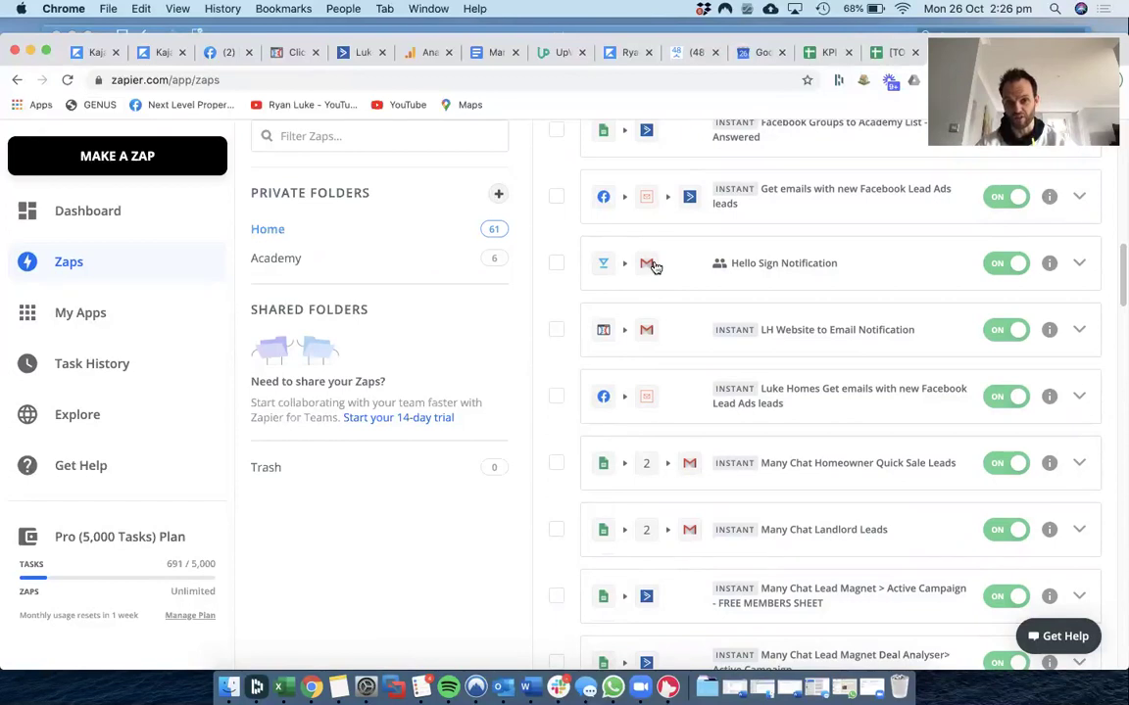
{"action": "scroll", "coordinate": [808, 356], "scroll_direction": "down", "scroll_amount": 4}
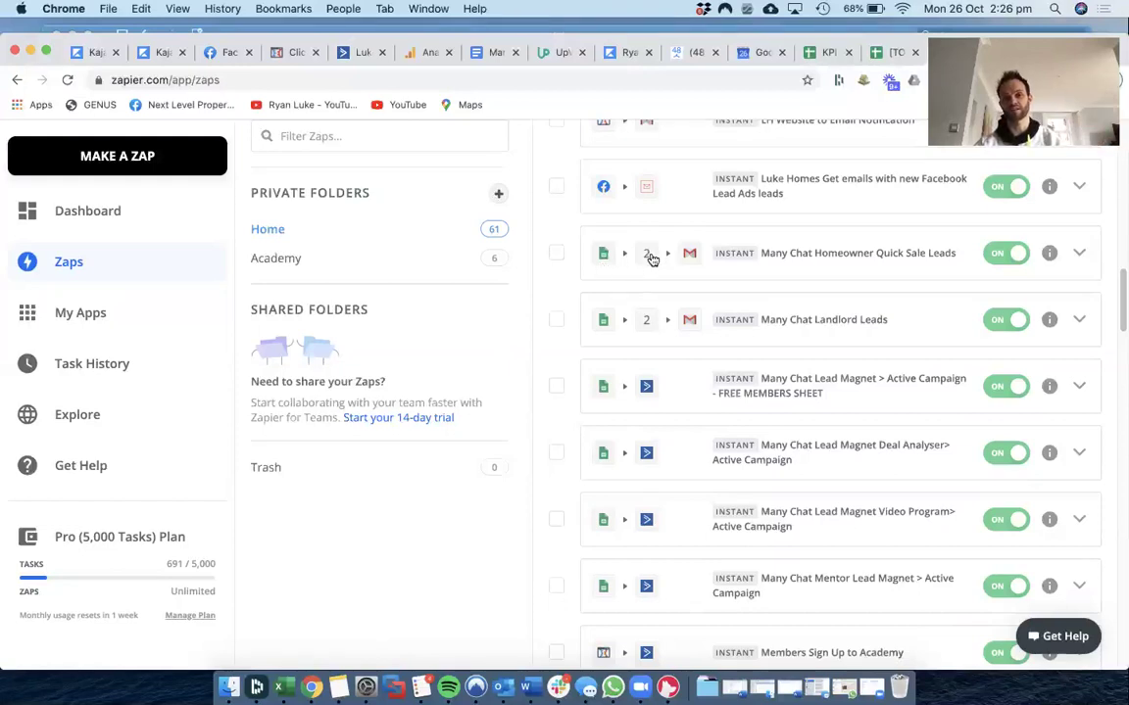
Open the Many Chat Homeowner Quick Sale Leads zap, review its trigger and actions, and return to the zap list
{"action": "left_click", "coordinate": [747, 255]}
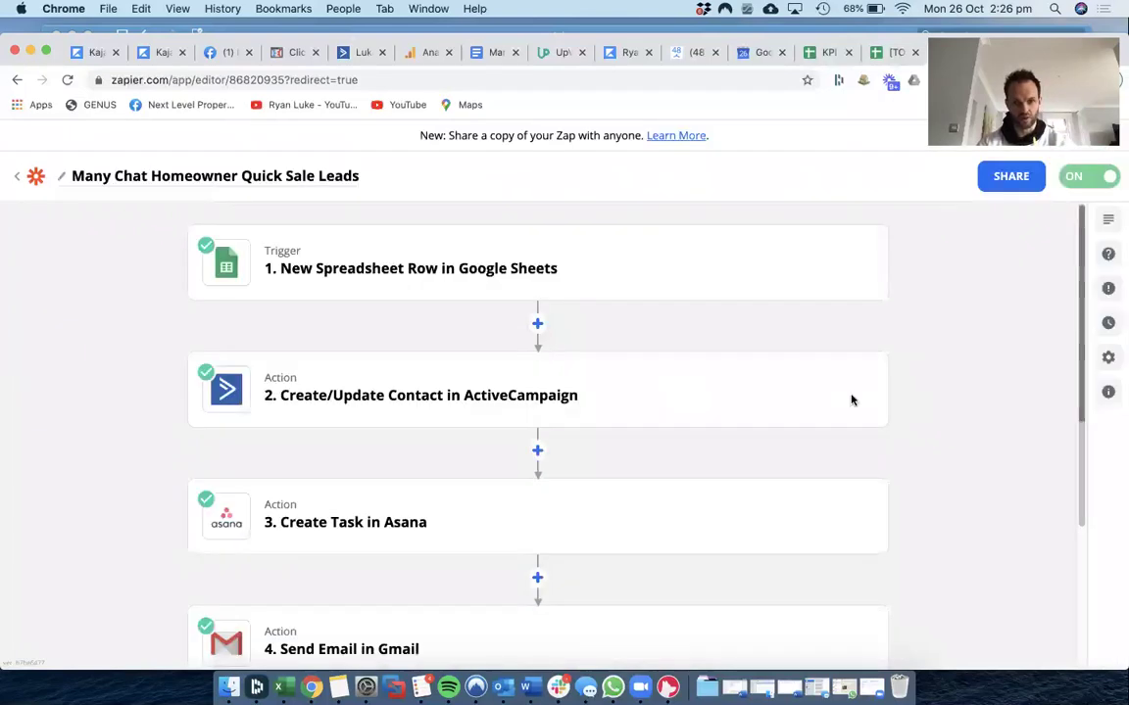
{"action": "scroll", "coordinate": [850, 398], "scroll_direction": "down", "scroll_amount": 4}
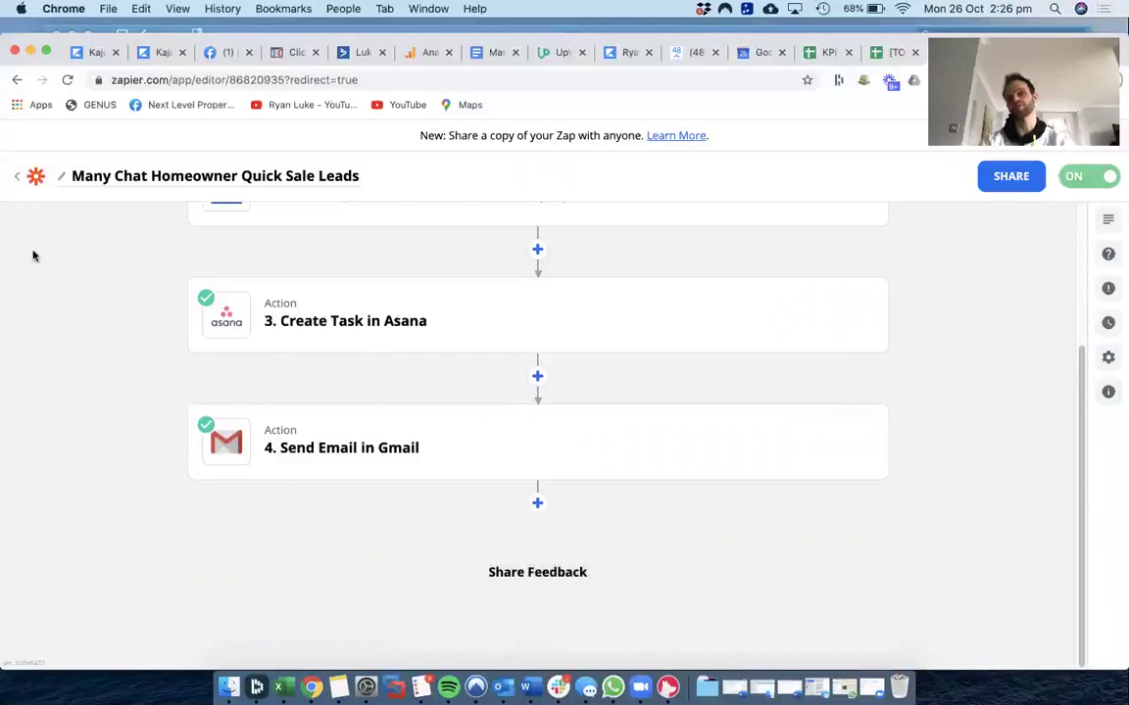
{"action": "left_click", "coordinate": [16, 177]}
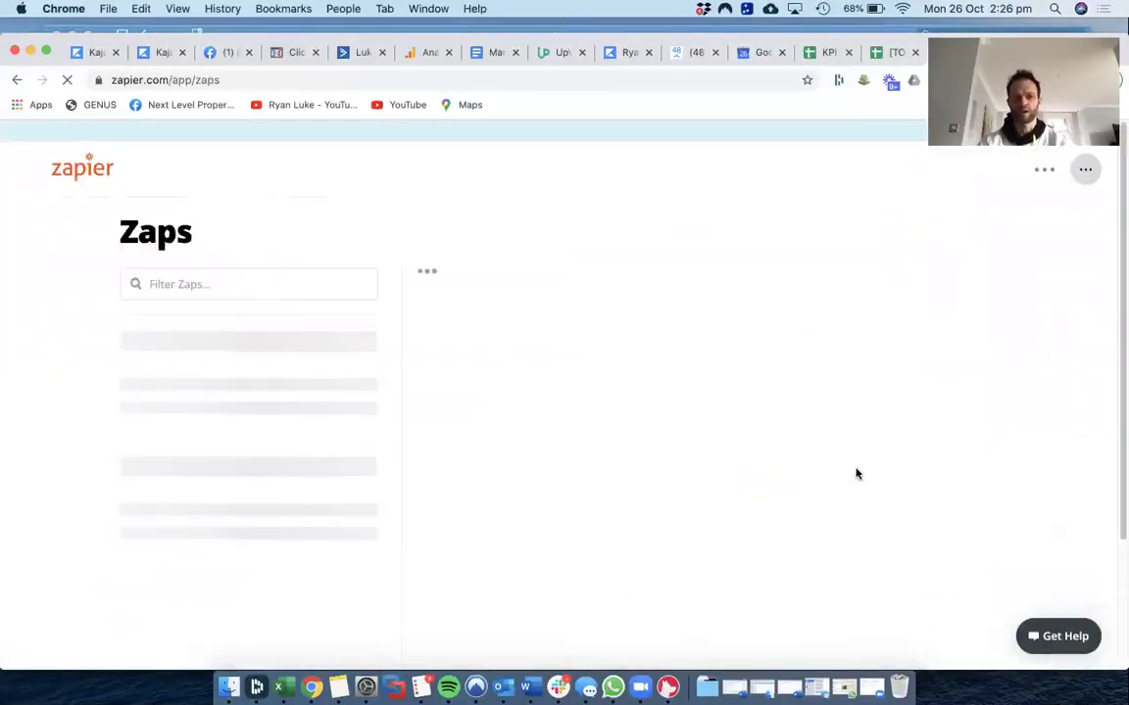
Browse further down the Home folder's zaps, past the property setup and webinar automations, and return to the start of the list
{"action": "scroll", "coordinate": [857, 475], "scroll_direction": "down", "scroll_amount": 3}
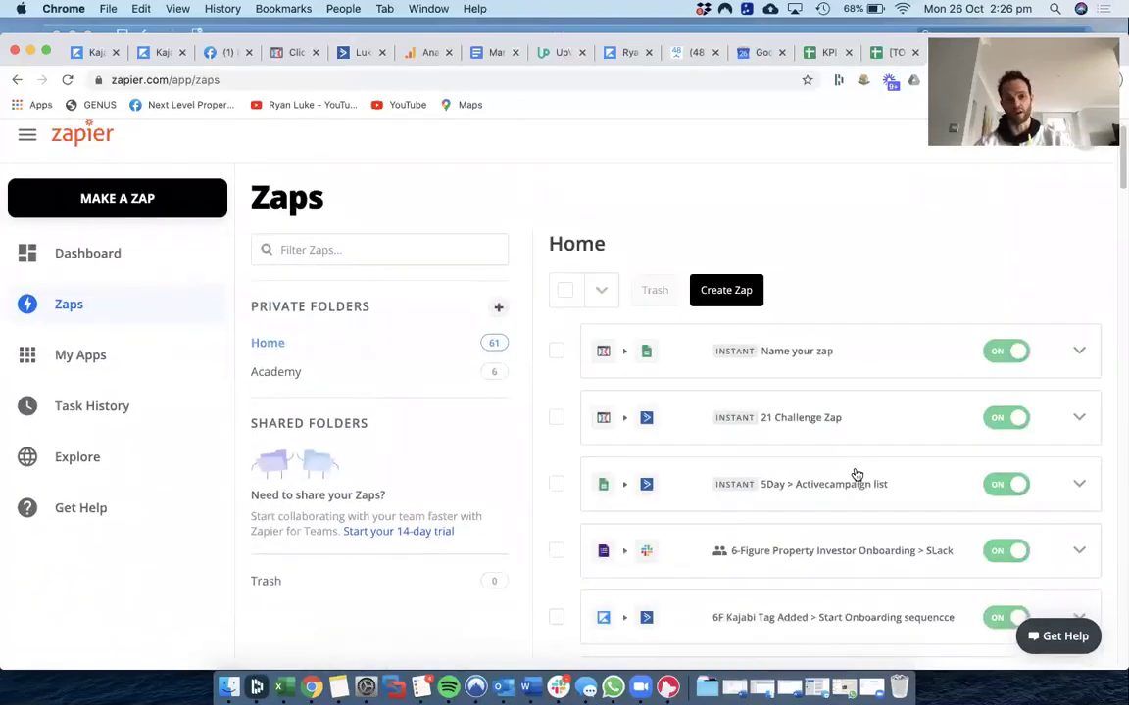
{"action": "scroll", "coordinate": [857, 474], "scroll_direction": "down", "scroll_amount": 10}
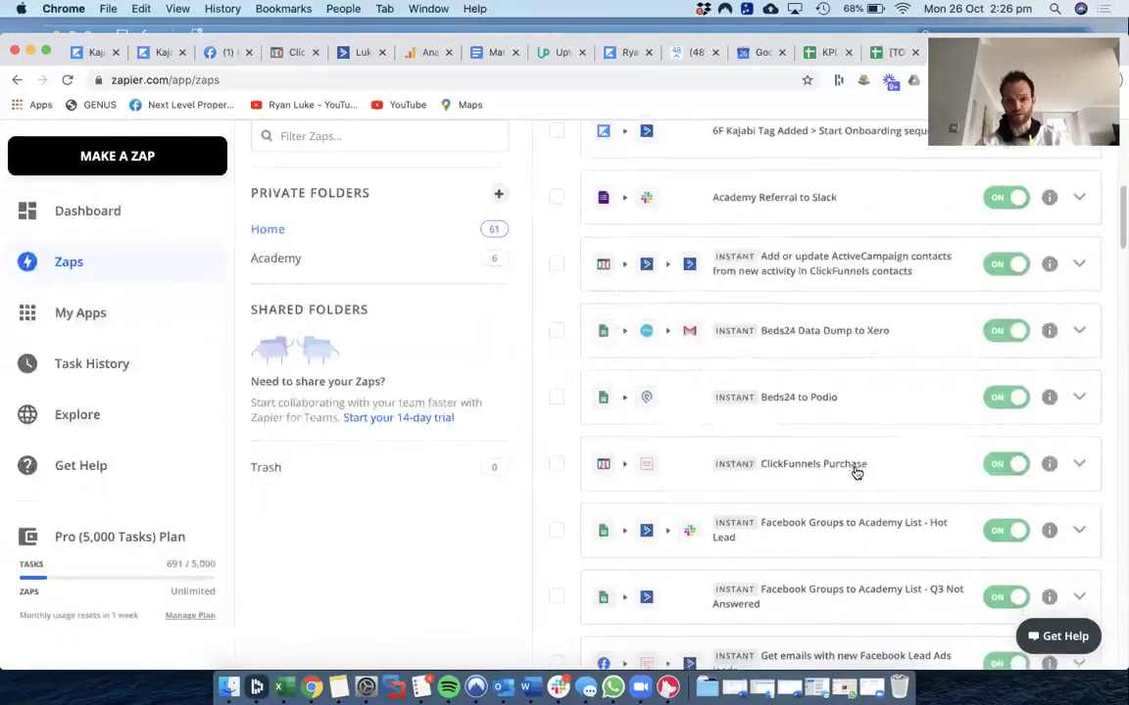
{"action": "scroll", "coordinate": [856, 474], "scroll_direction": "down", "scroll_amount": 6}
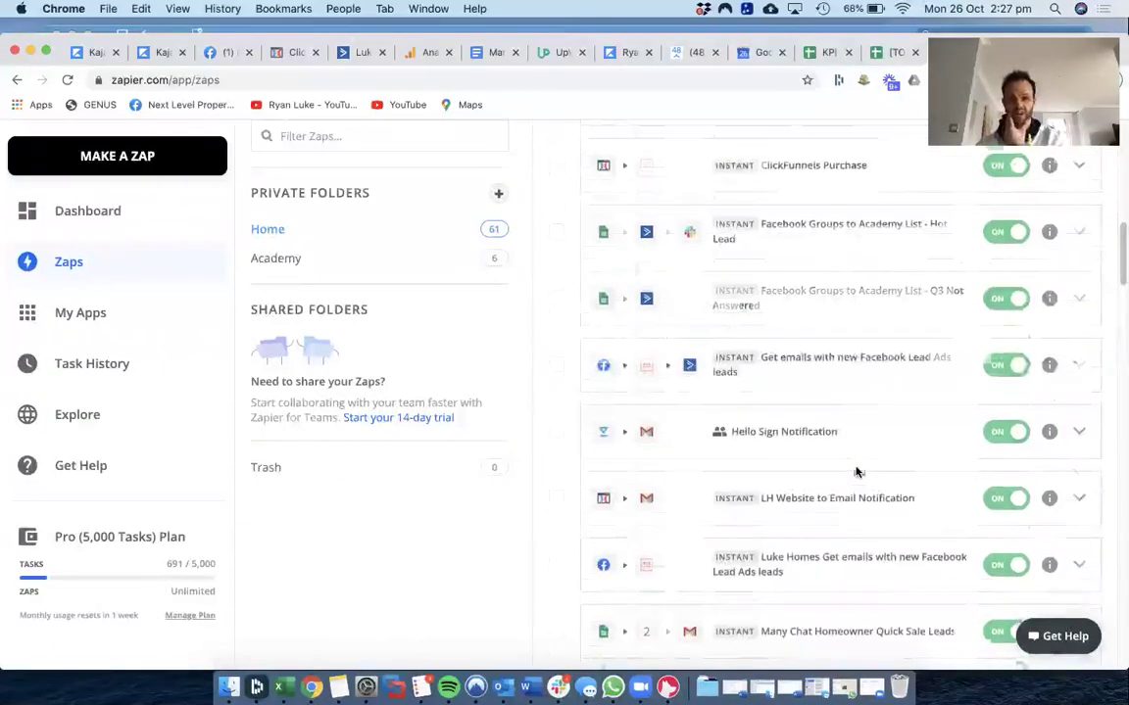
{"action": "scroll", "coordinate": [857, 474], "scroll_direction": "down", "scroll_amount": 18}
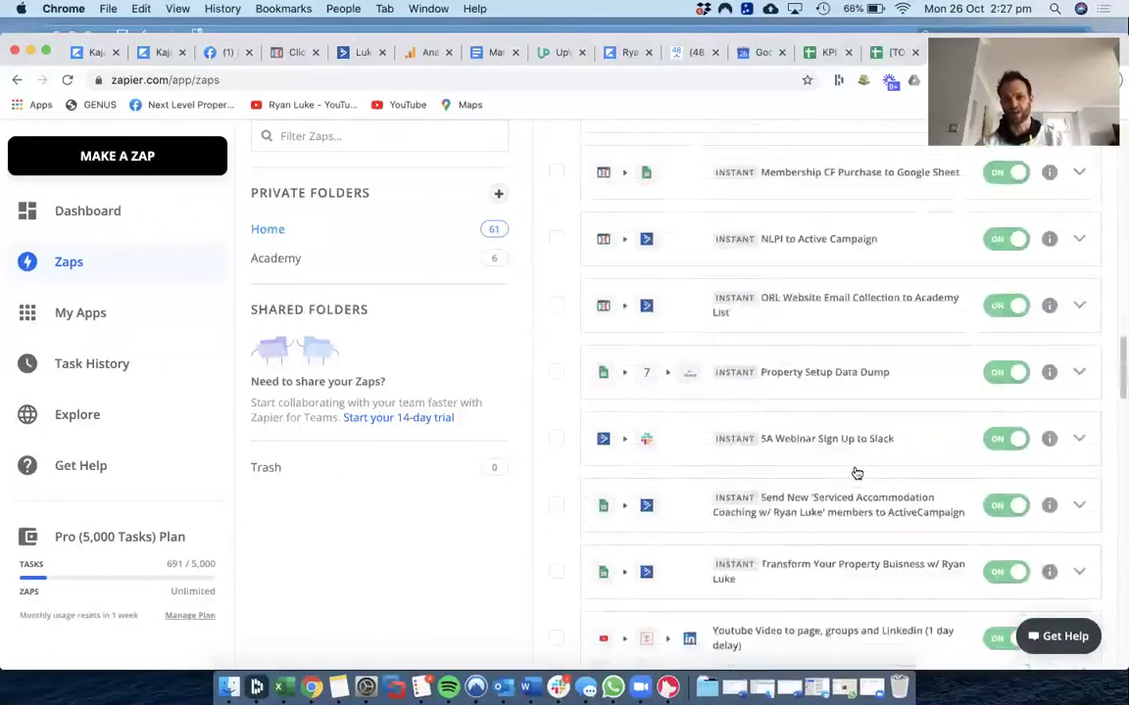
{"action": "scroll", "coordinate": [856, 474], "scroll_direction": "up", "scroll_amount": 20}
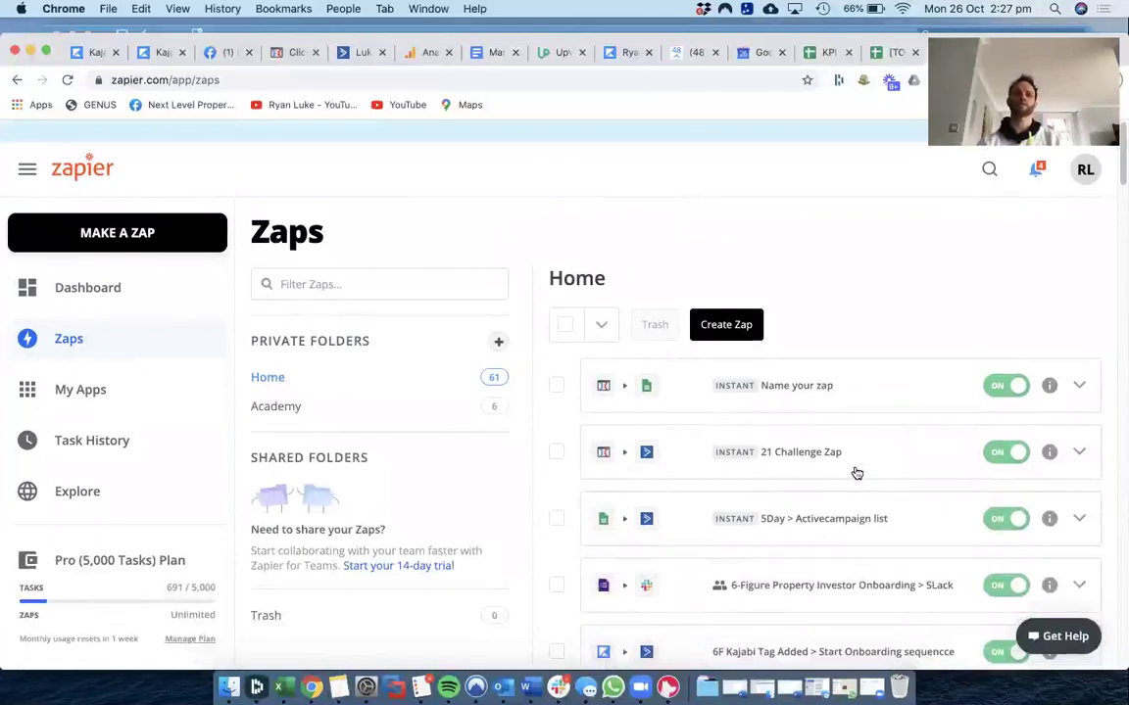